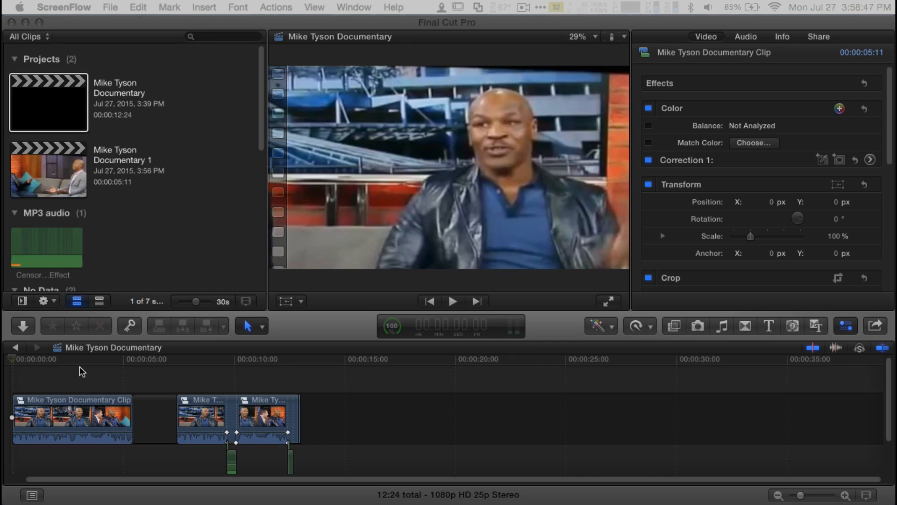
# - Play the uncensored first clip and the censored clips after it in the Mike Tyson Documentary timeline
pyautogui.click(70, 405)
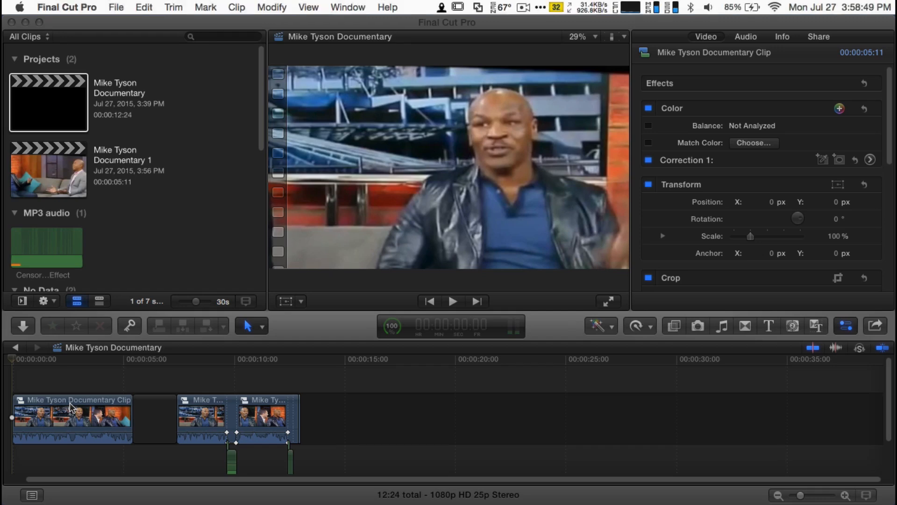
pyautogui.press('space')
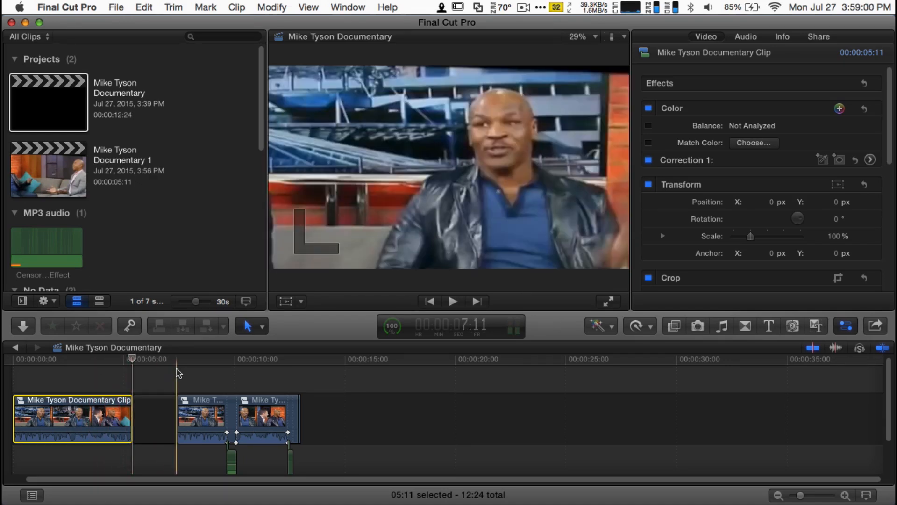
pyautogui.press('c')
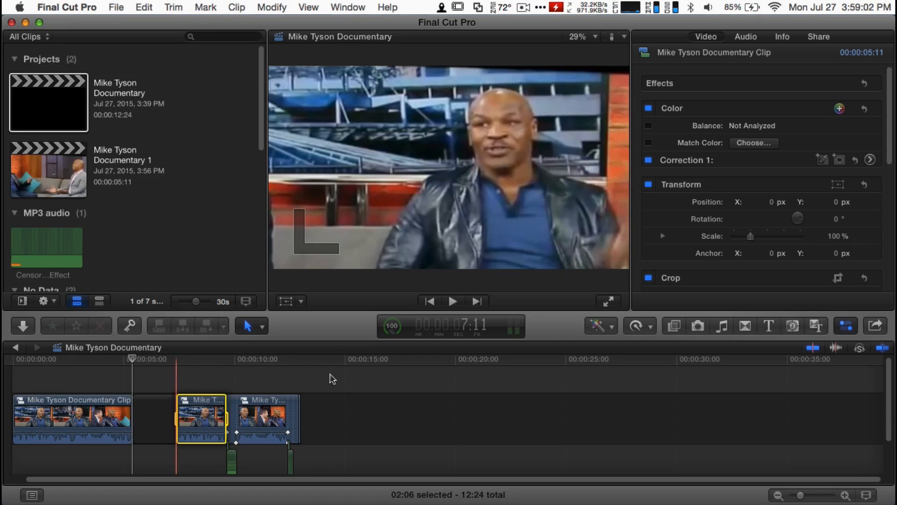
pyautogui.press('o')
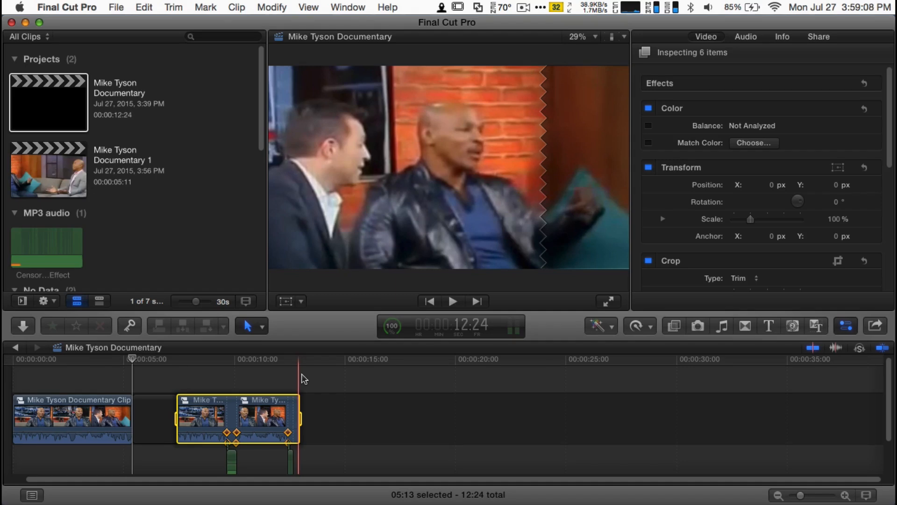
pyautogui.press('/')
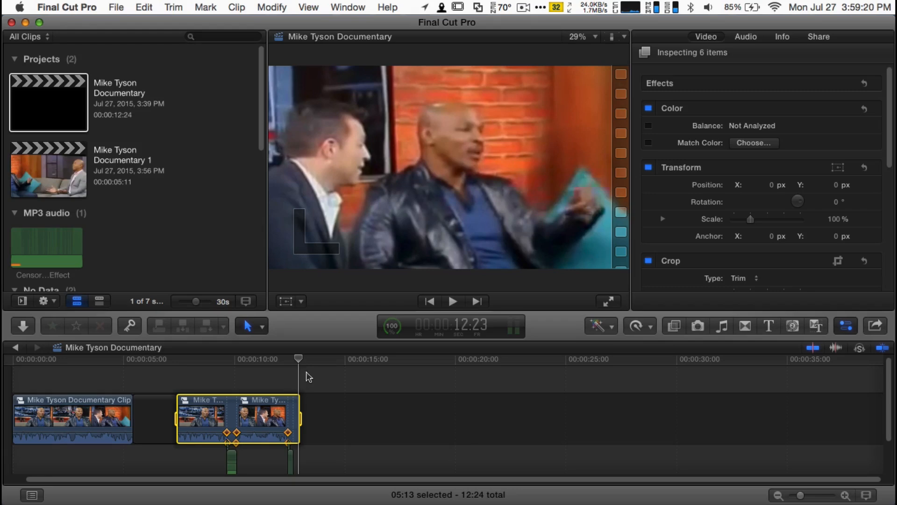
pyautogui.click(236, 379)
pyautogui.click(533, 161)
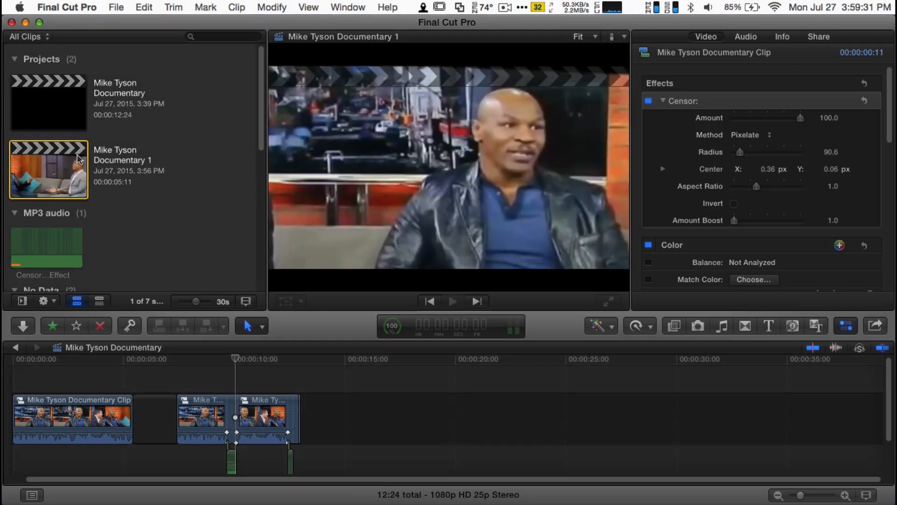
# - Open the Mike Tyson Documentary 1 project and play its clip from near the beginning
pyautogui.doubleClick(81, 148)
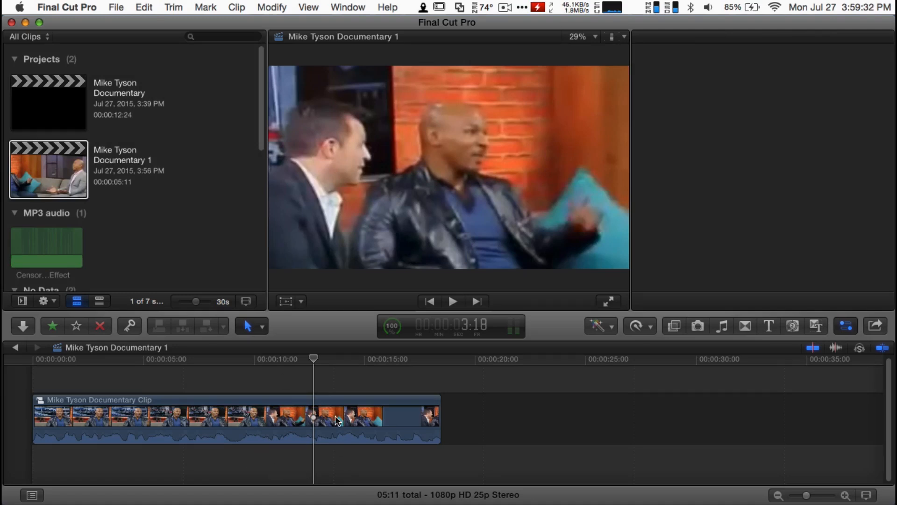
pyautogui.click(65, 420)
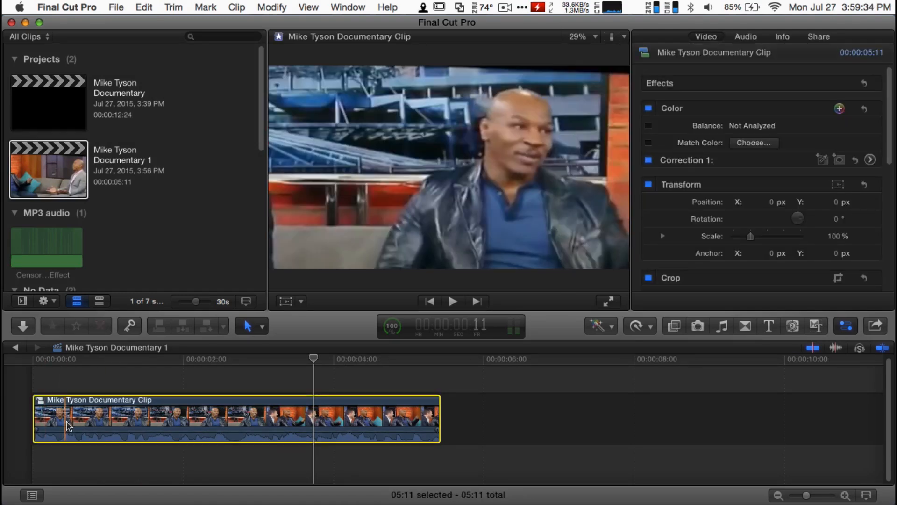
pyautogui.press('space')
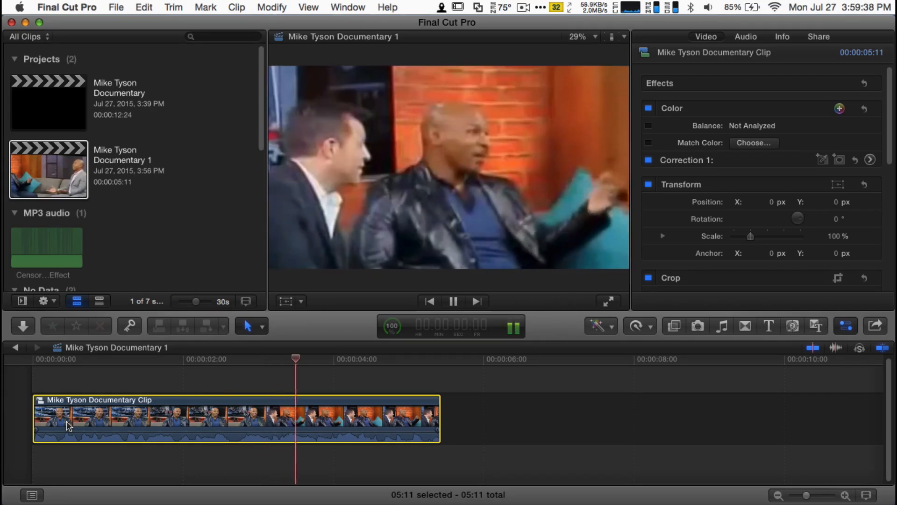
pyautogui.press('space')
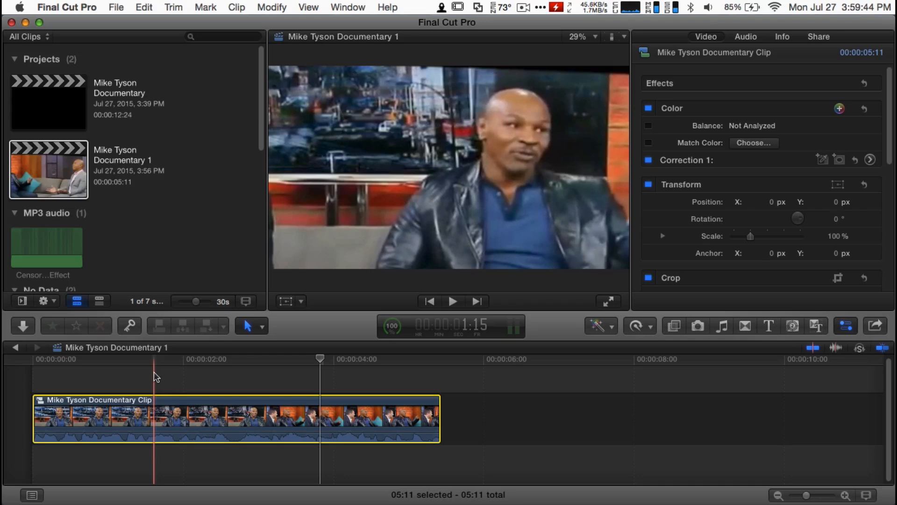
# - Locate the word to censor in the clip, select its 10-frame range starting at about 2:07, and play the selection
pyautogui.press('super+equal')
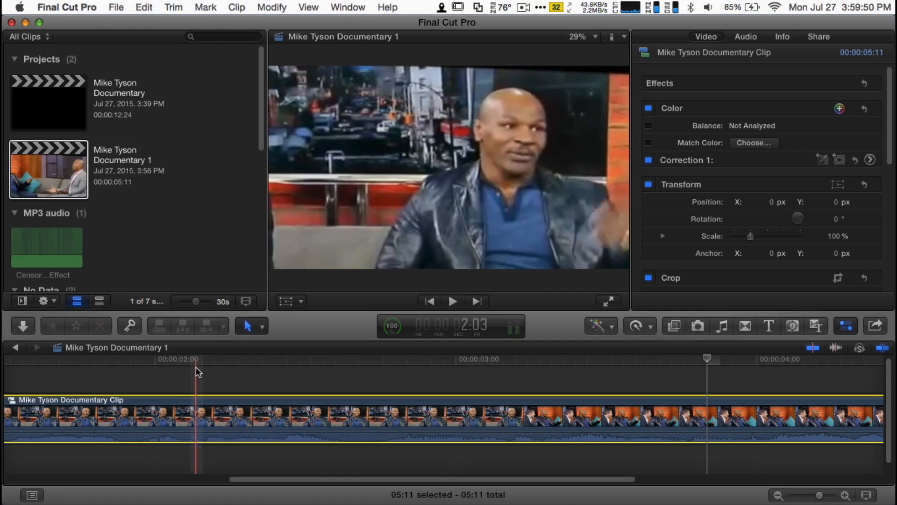
pyautogui.press('space')
pyautogui.press('space')
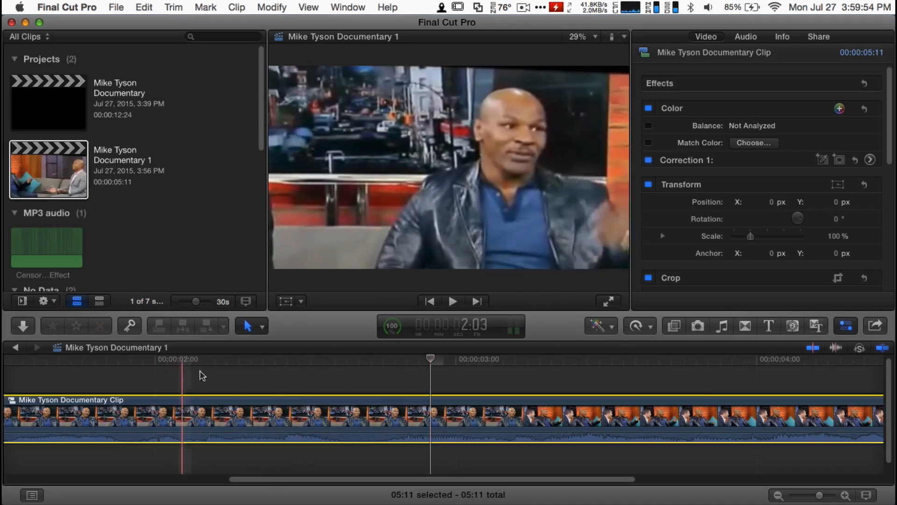
pyautogui.press('space')
pyautogui.press('space')
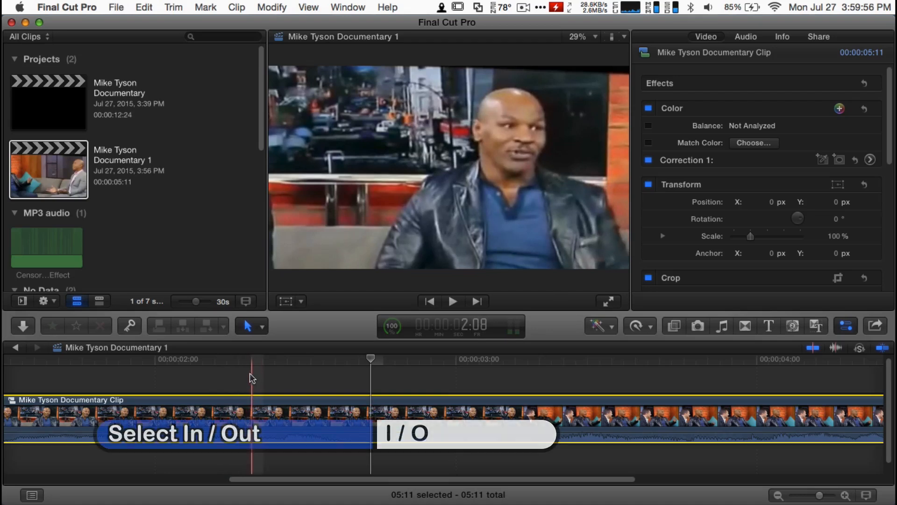
pyautogui.press('i')
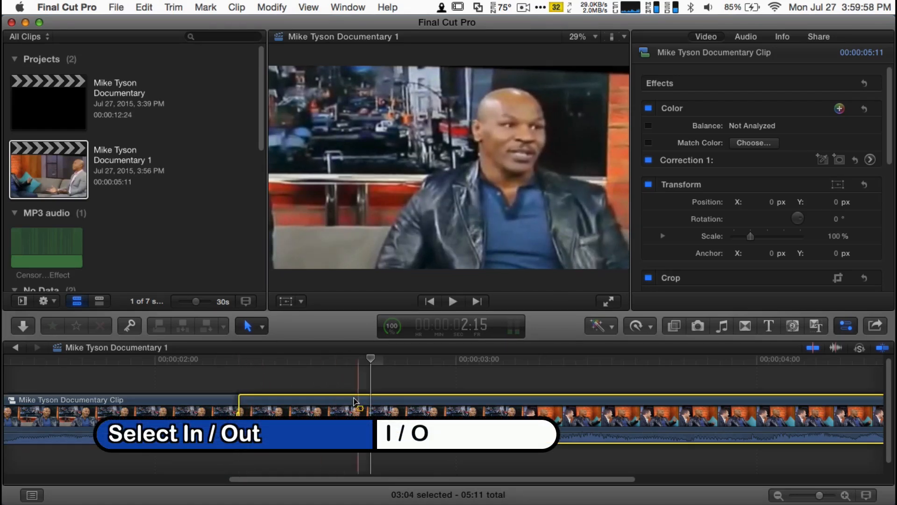
pyautogui.press('o')
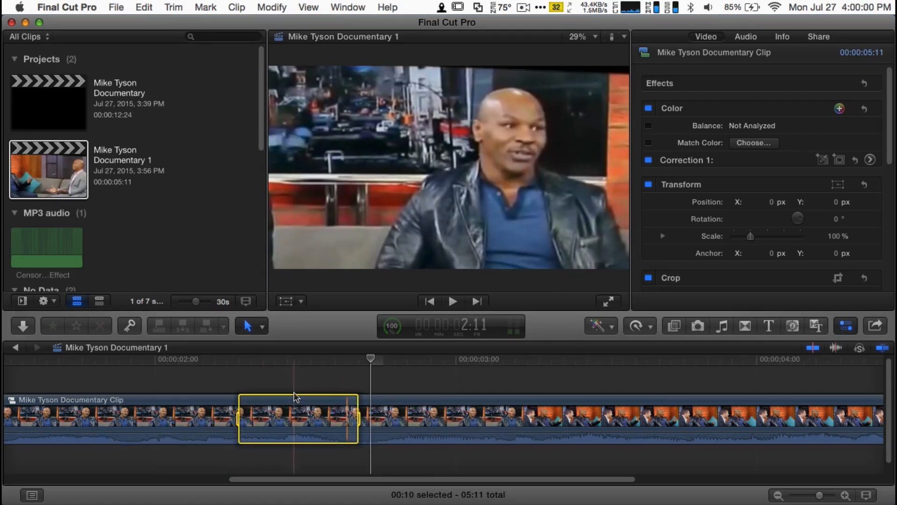
pyautogui.press('/')
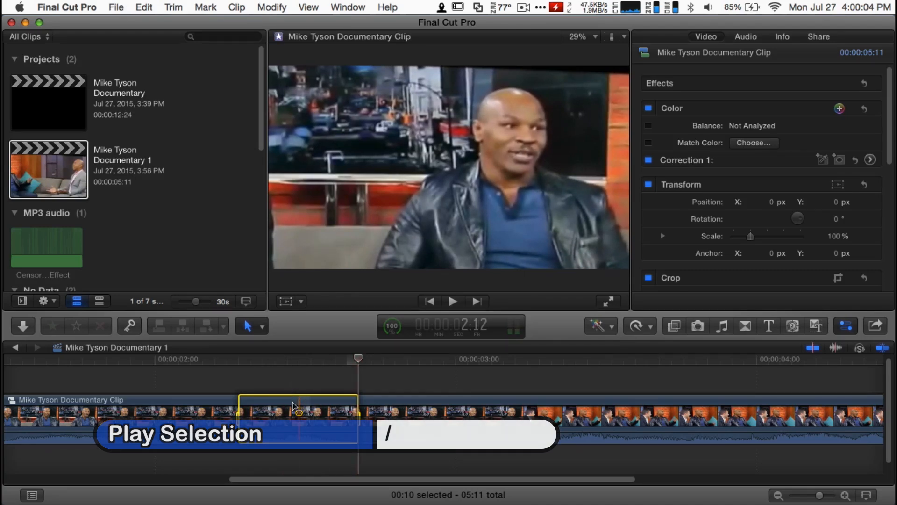
# - Lower the audio level all the way down within the selected range and play the selection
pyautogui.moveTo(288, 431); pyautogui.dragTo(288, 433)
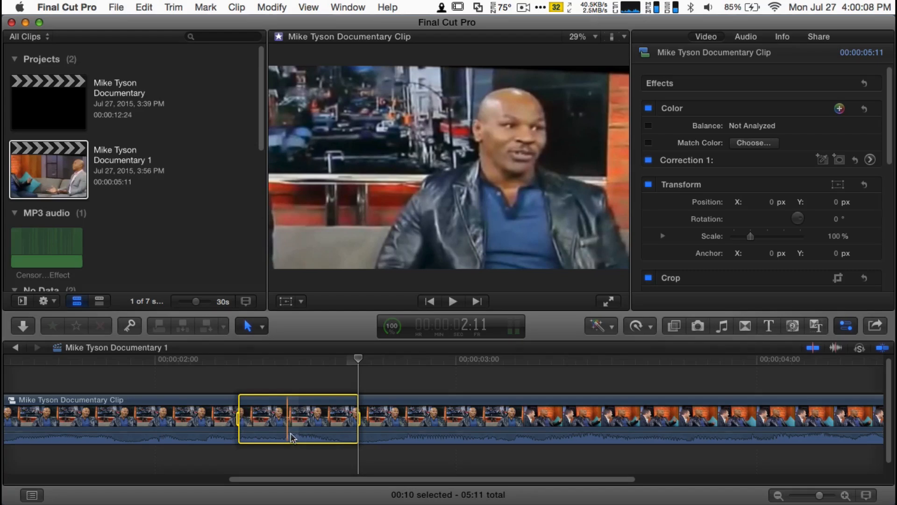
pyautogui.moveTo(289, 433)
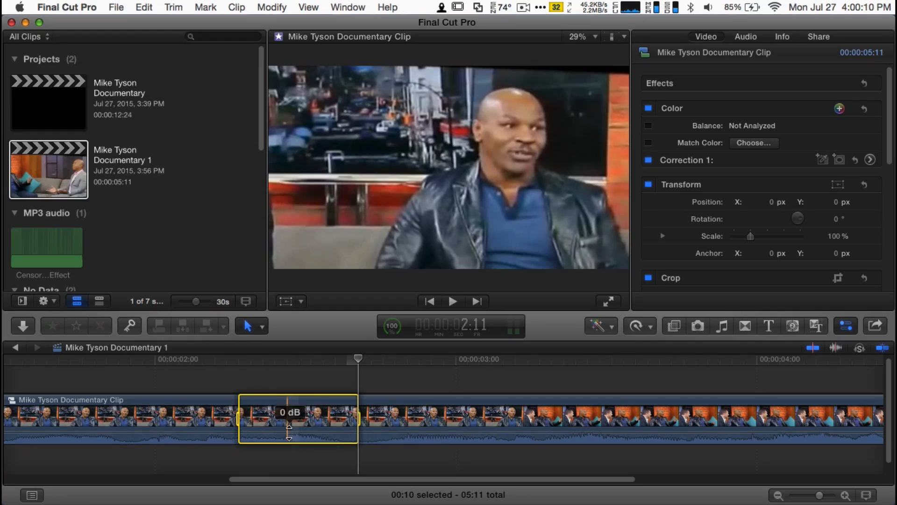
pyautogui.moveTo(290, 433); pyautogui.dragTo(289, 443)
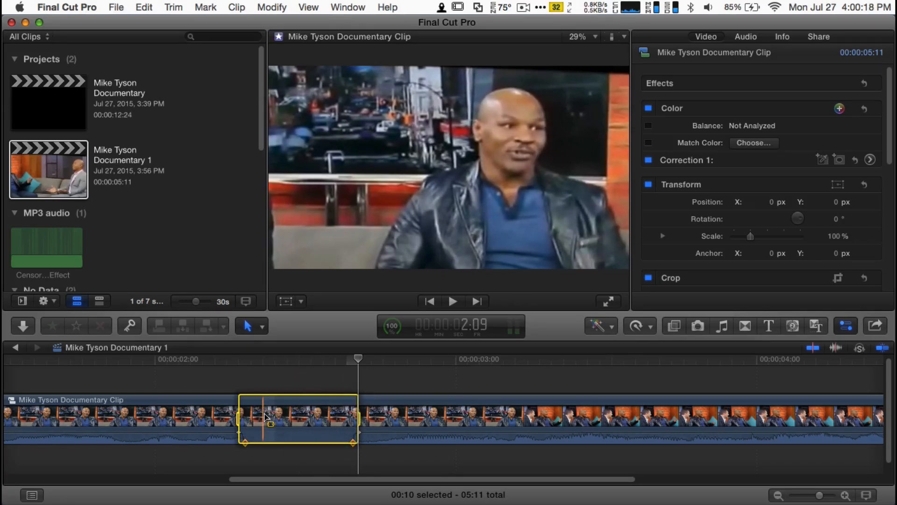
pyautogui.press('/')
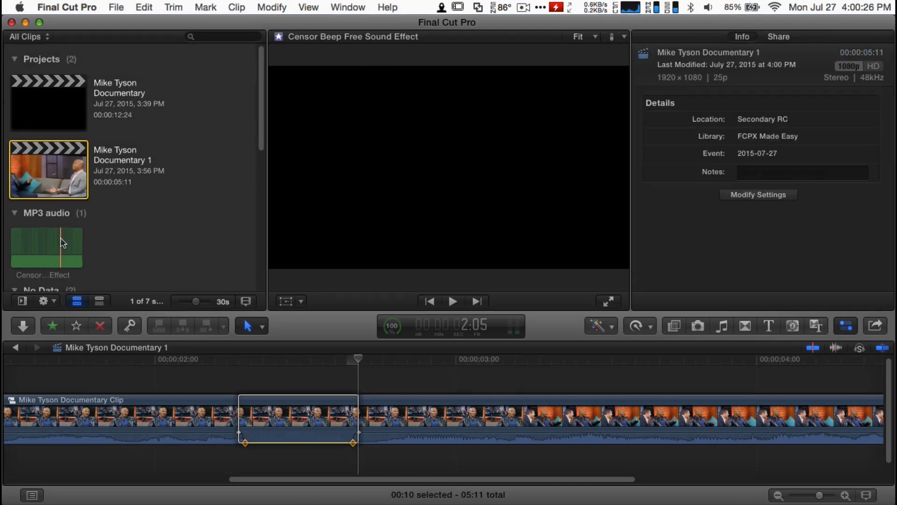
# - Listen to the Censor Beep Free Sound Effect in the browser
pyautogui.click(35, 240)
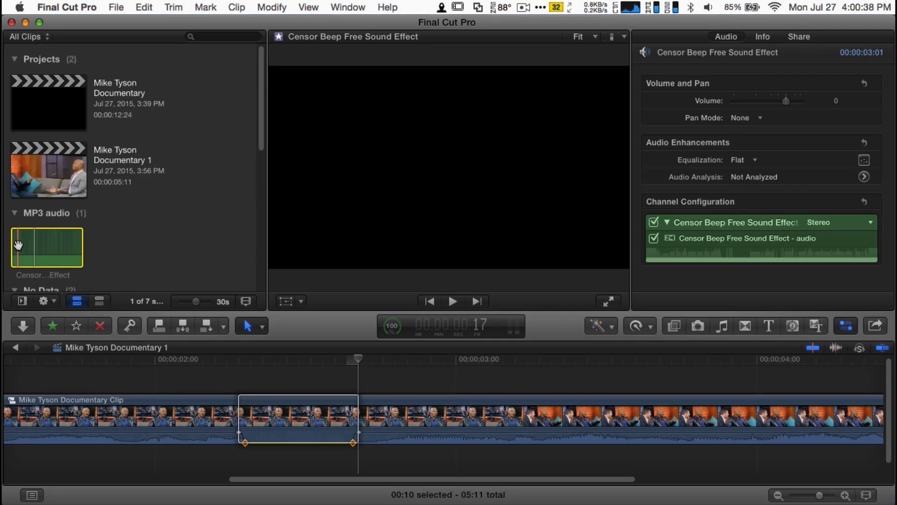
pyautogui.press('space')
pyautogui.press('space')
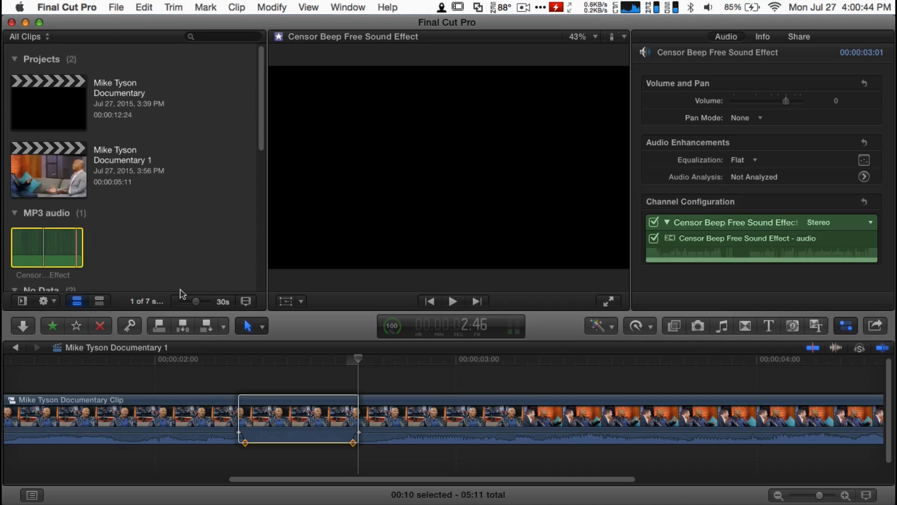
# - Connect the Censor Beep Free Sound Effect beneath the muted range of the clip and play the result
pyautogui.click(287, 431)
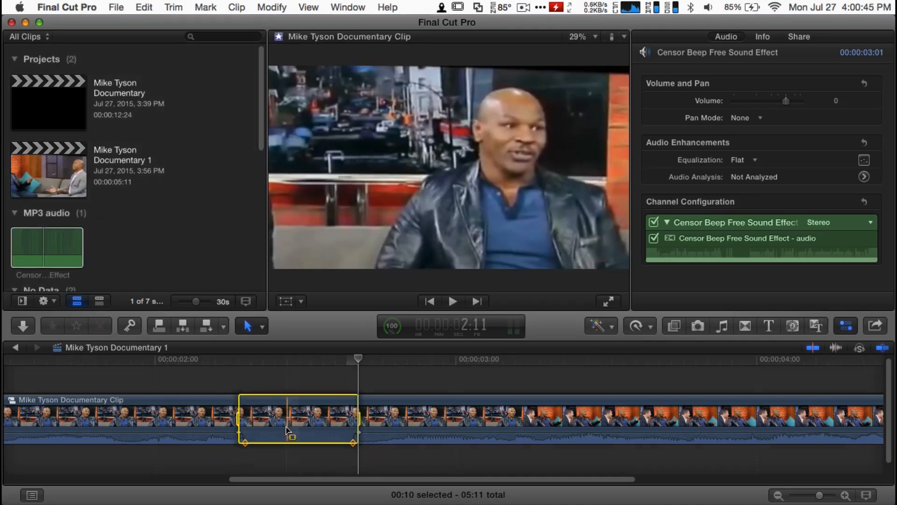
pyautogui.click(41, 256)
pyautogui.press('q')
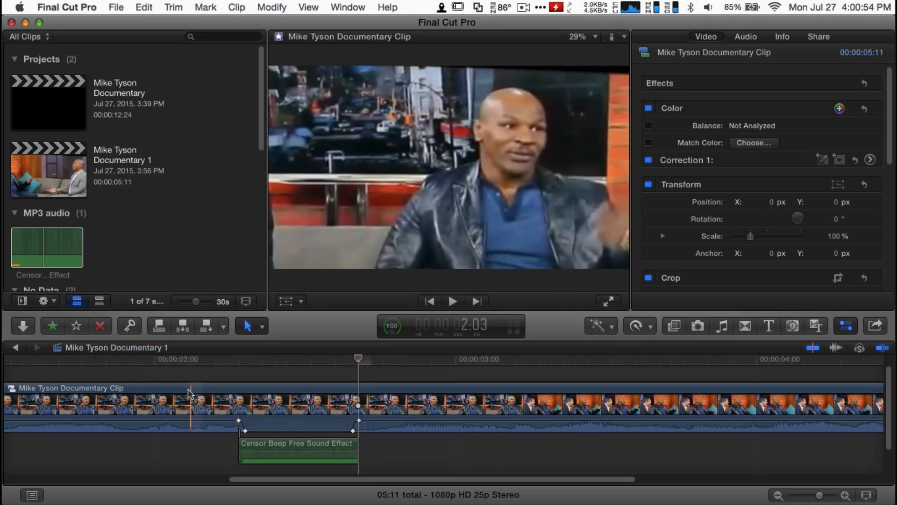
pyautogui.press('space')
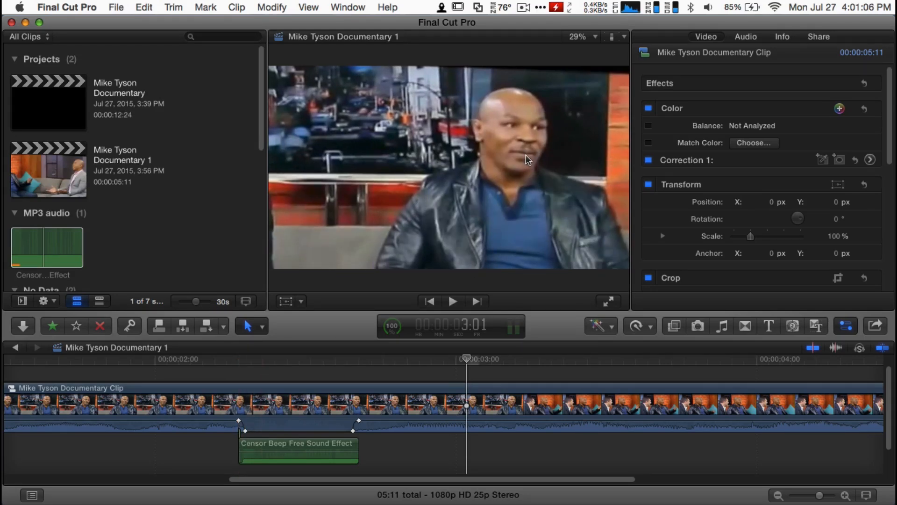
# - Hide the browser, search the effects for "censor" and preview the Censor effect on the clip
pyautogui.press('ctrl+super+1')
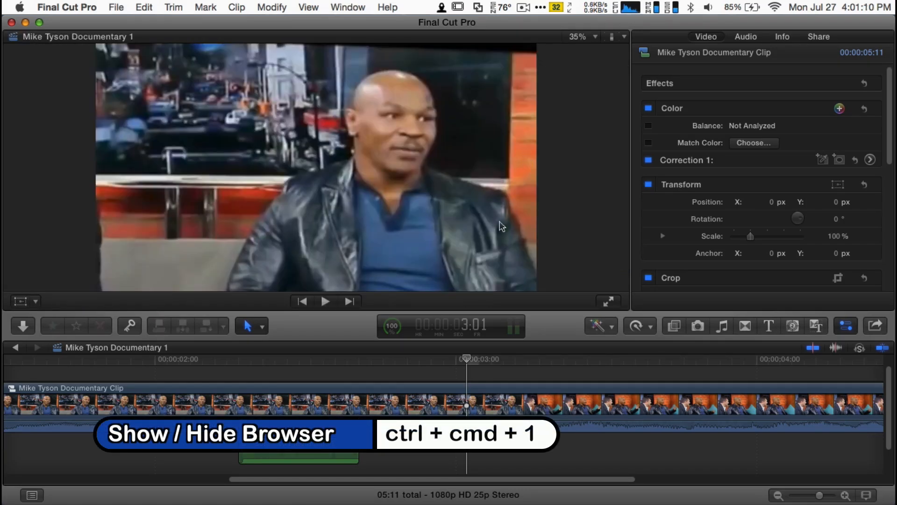
pyautogui.click(674, 326)
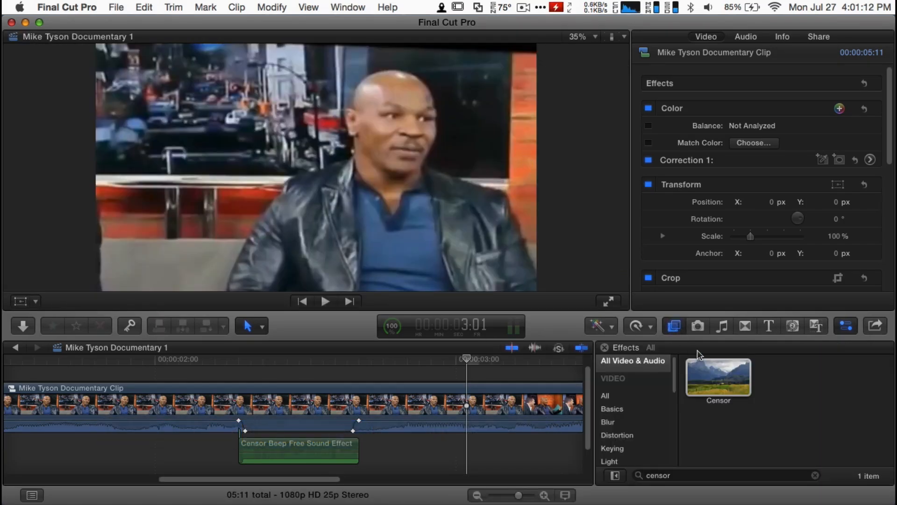
pyautogui.click(818, 480)
pyautogui.press('BackSpace')
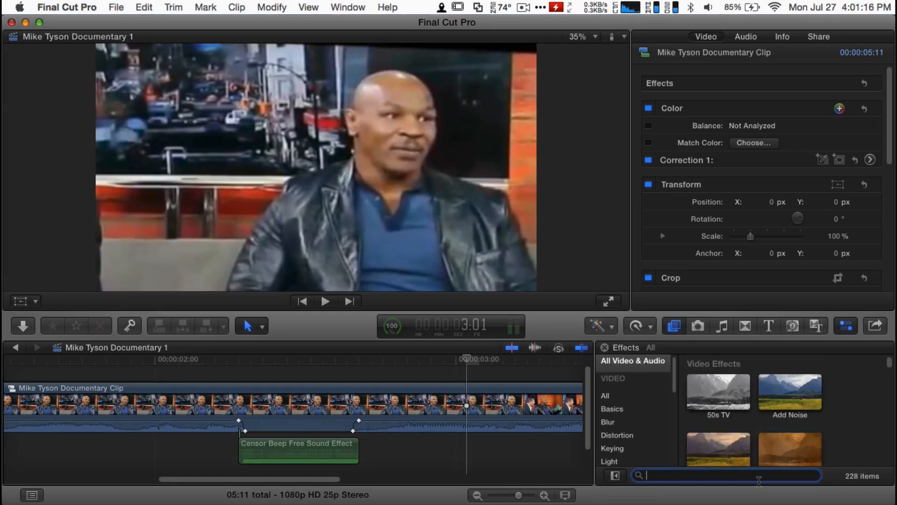
pyautogui.write('censor')
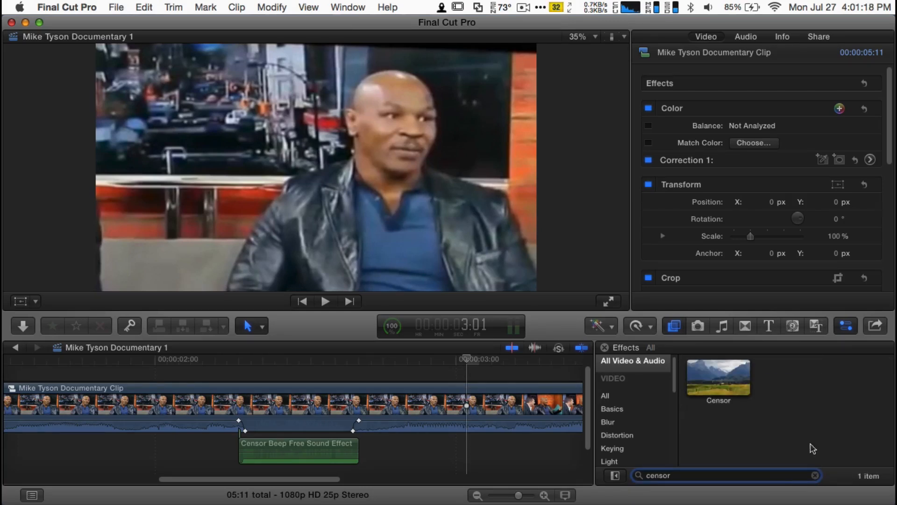
pyautogui.click(729, 386)
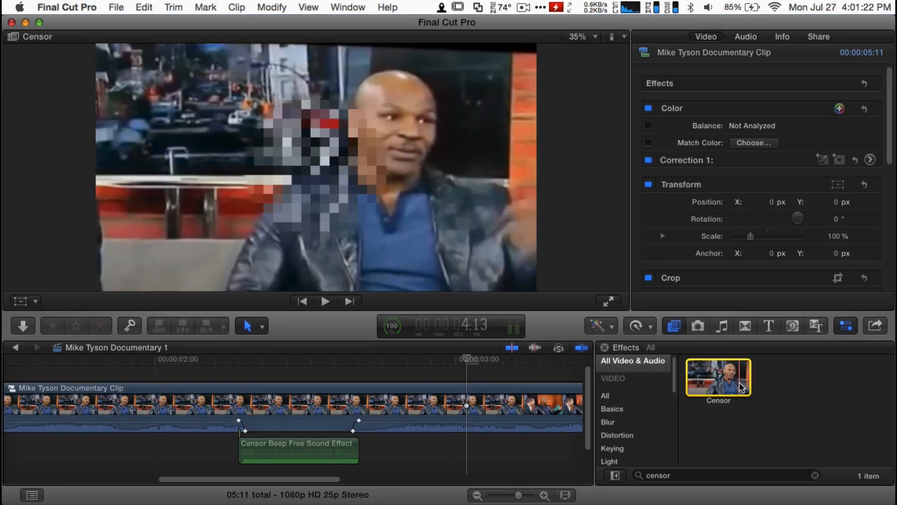
# - Try the Censor effect on the whole documentary clip, check it across the beep section, and undo the effect
pyautogui.moveTo(732, 385); pyautogui.dragTo(314, 405)
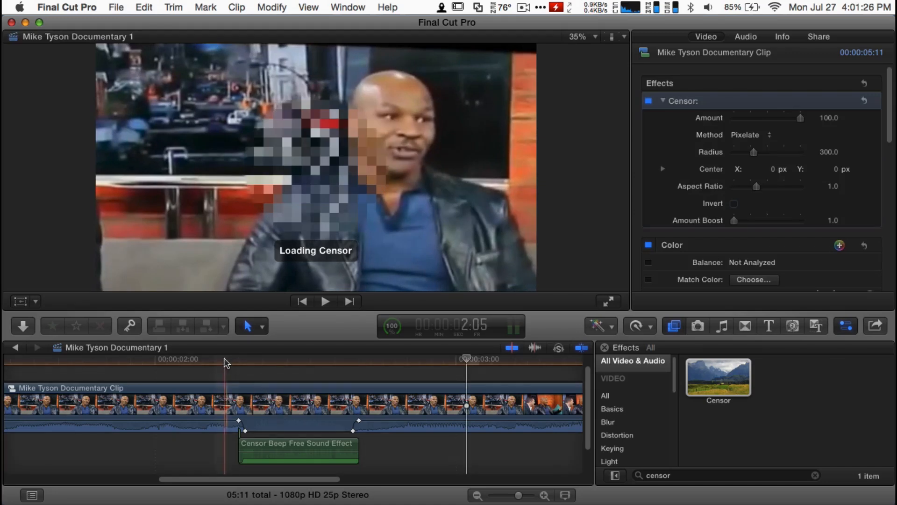
pyautogui.moveTo(181, 360); pyautogui.dragTo(340, 356)
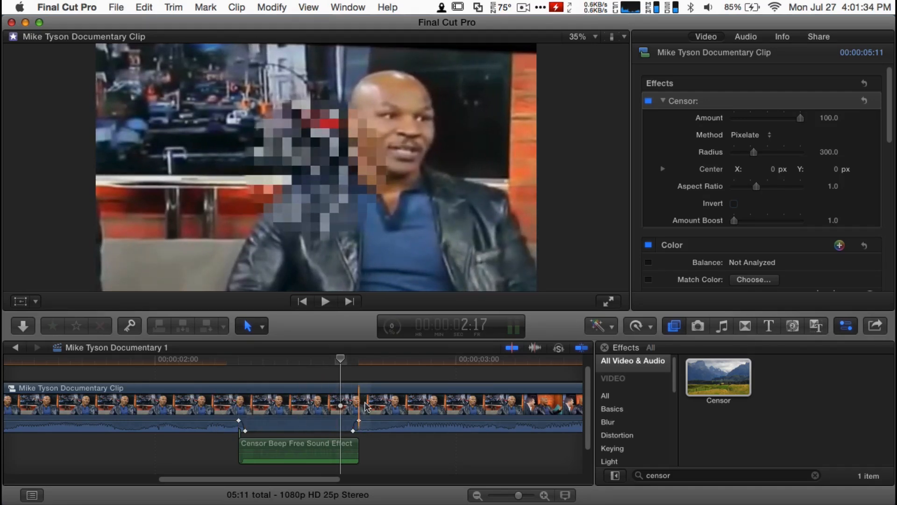
pyautogui.press('super+z')
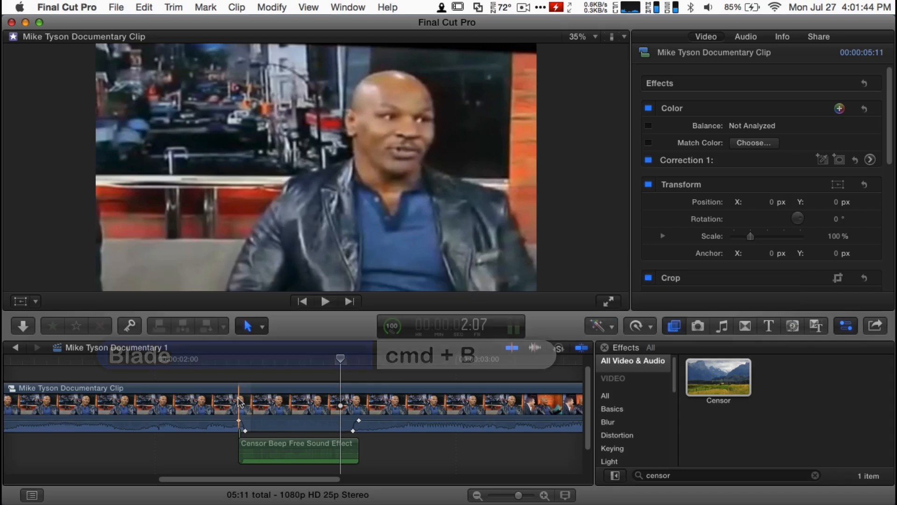
# - Split the documentary clip at the start and end of the beep sound
pyautogui.press('super+b')
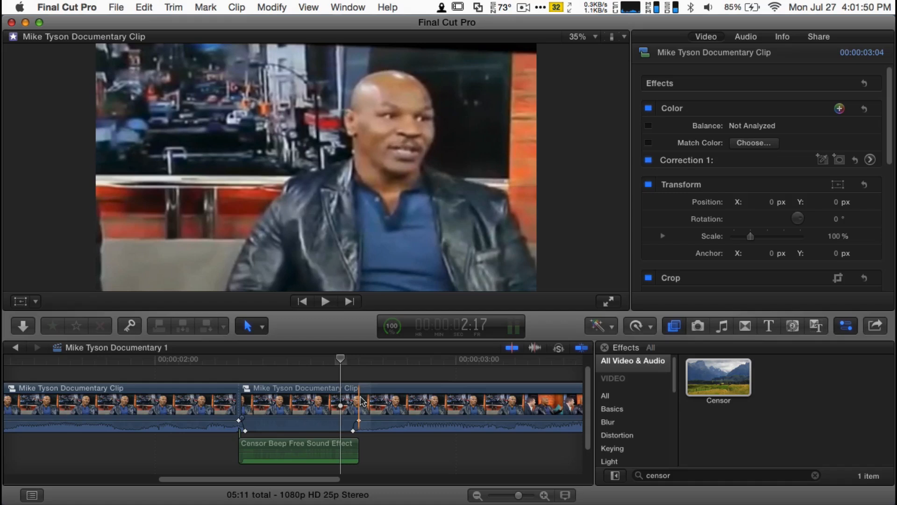
pyautogui.press('super+b')
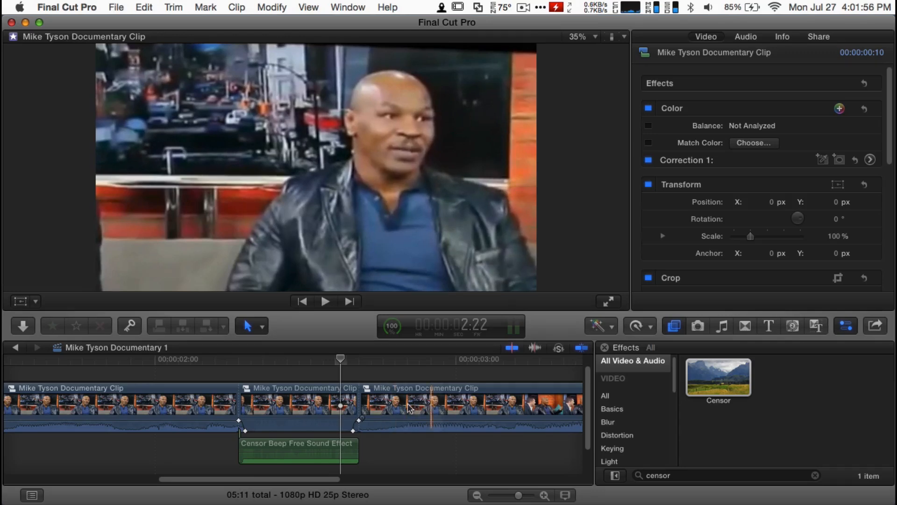
# - Apply the Censor effect to the clip segment above the beep, centred on the speaker's mouth at X 0.34, Y 0.06 with a radius of 96
pyautogui.click(721, 373)
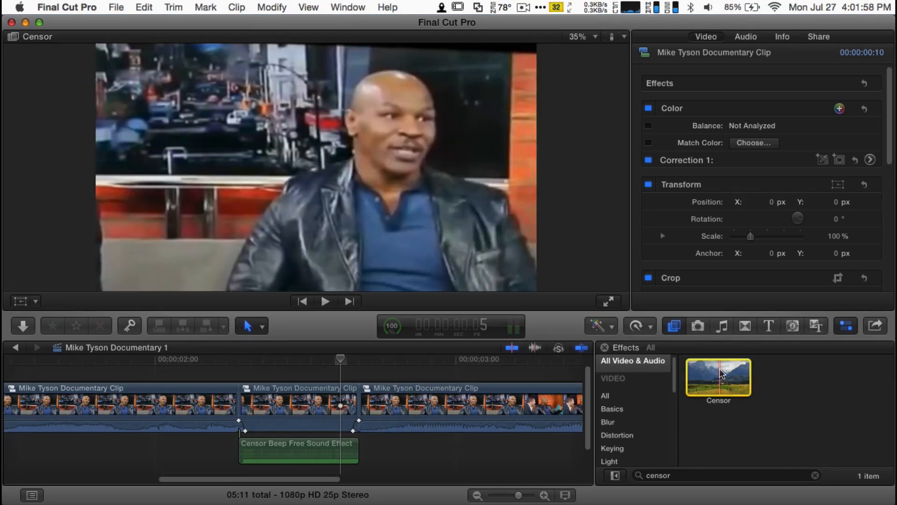
pyautogui.moveTo(722, 372); pyautogui.dragTo(334, 397)
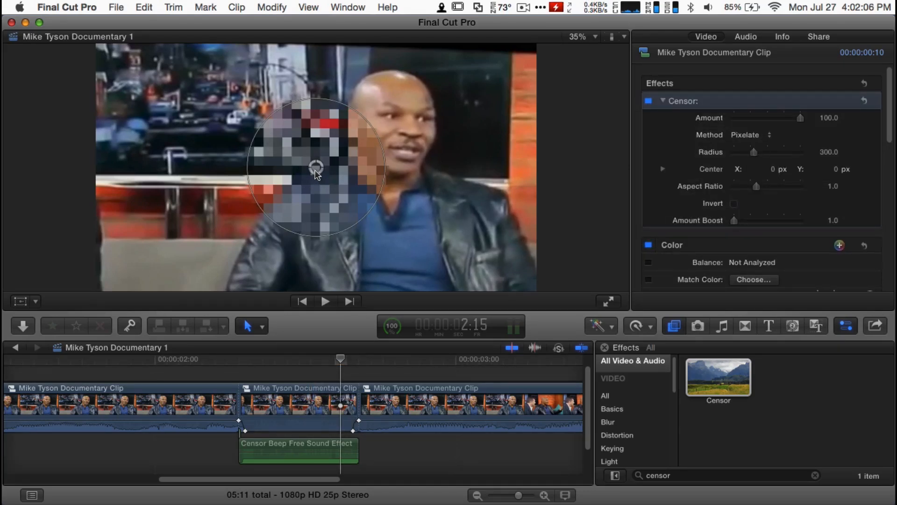
pyautogui.moveTo(317, 174); pyautogui.dragTo(400, 157)
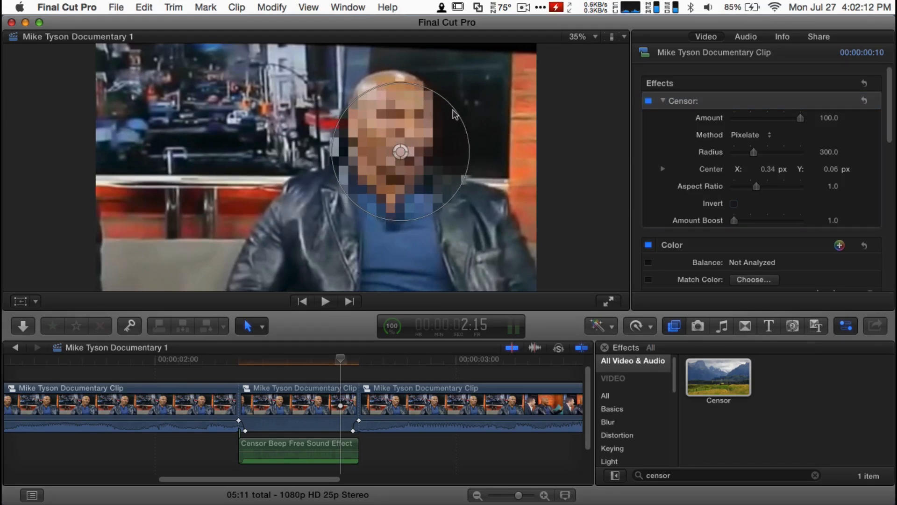
pyautogui.moveTo(454, 112); pyautogui.dragTo(418, 135)
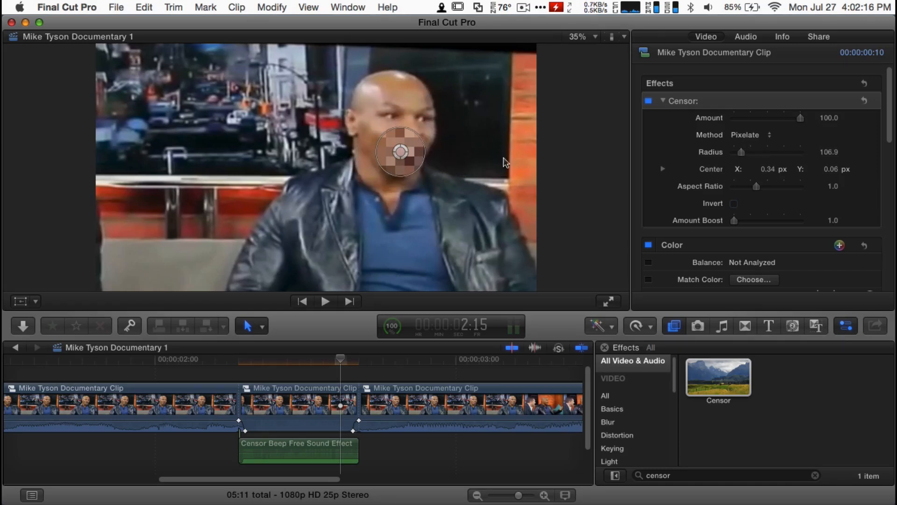
pyautogui.moveTo(744, 154)
pyautogui.mouseDown()
pyautogui.moveTo(758, 155)
pyautogui.moveTo(742, 156)
pyautogui.mouseUp()
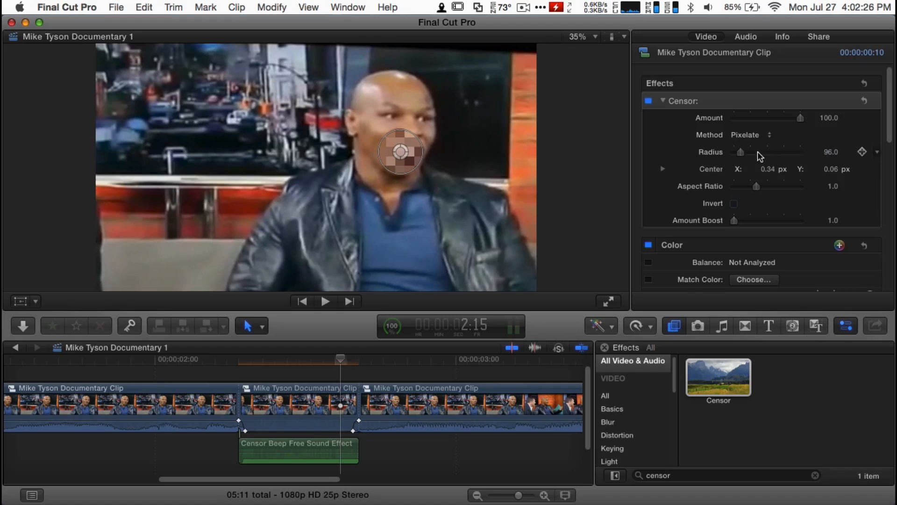
# - Try Amount Boost 1.52 and the Blur, Darken and Rectangle censor methods, and return to Pixelate with Amount Boost 1.0
pyautogui.moveTo(745, 218)
pyautogui.mouseDown()
pyautogui.moveTo(752, 218)
pyautogui.moveTo(742, 221)
pyautogui.mouseUp()
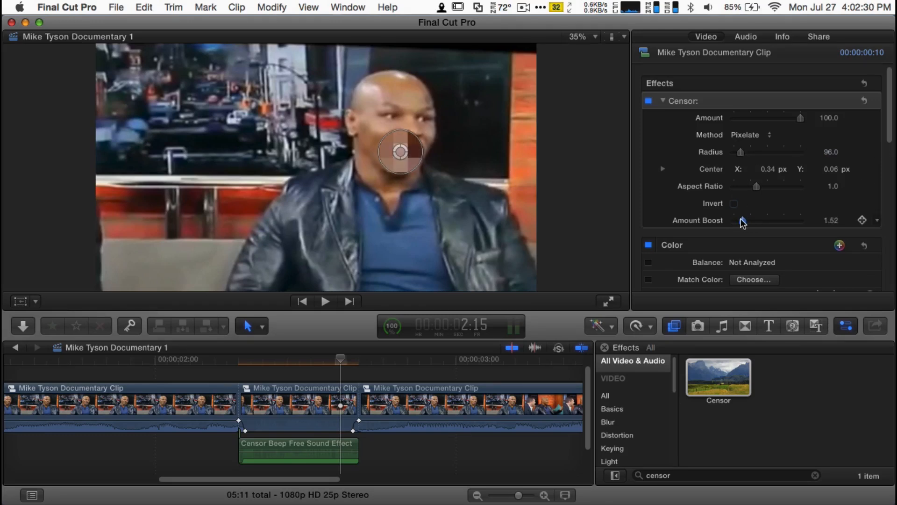
pyautogui.click(750, 134)
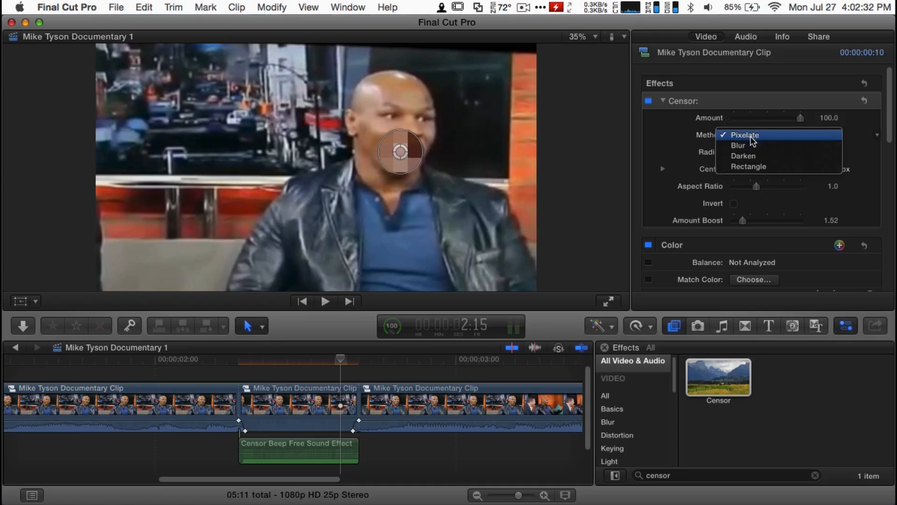
pyautogui.click(751, 142)
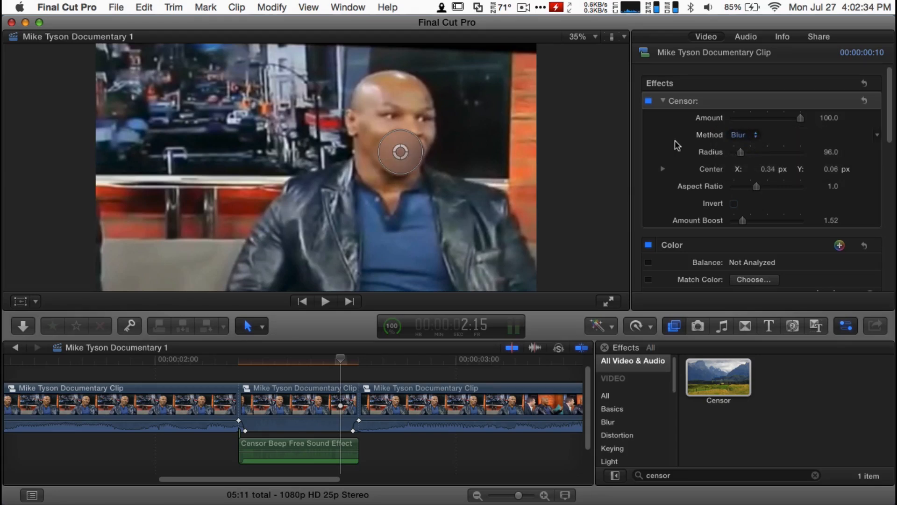
pyautogui.click(747, 138)
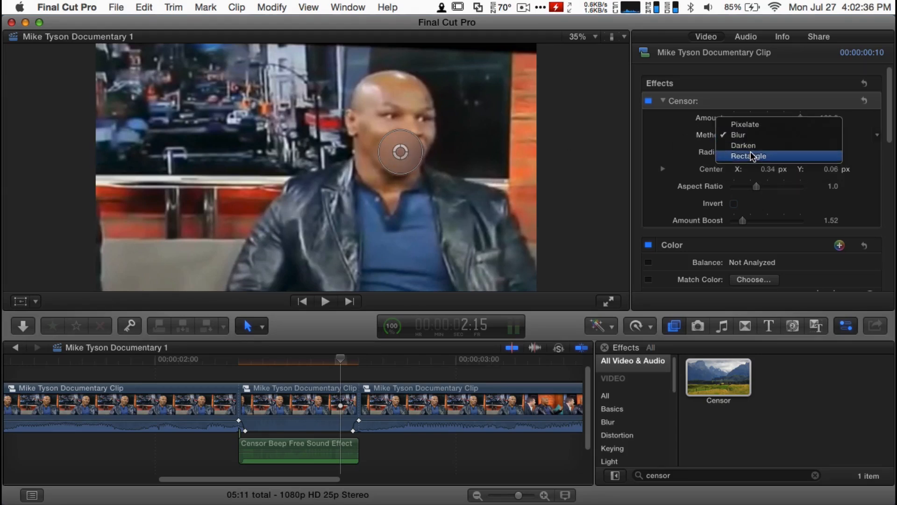
pyautogui.click(751, 145)
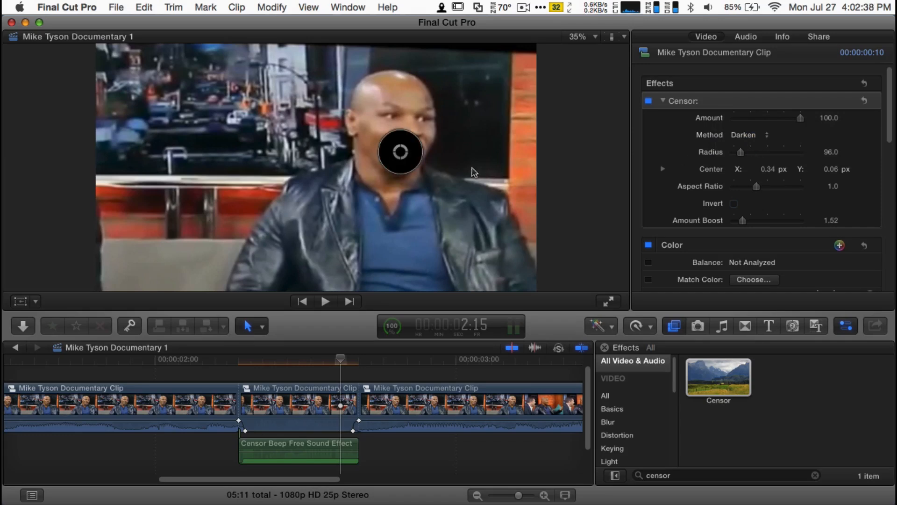
pyautogui.click(742, 138)
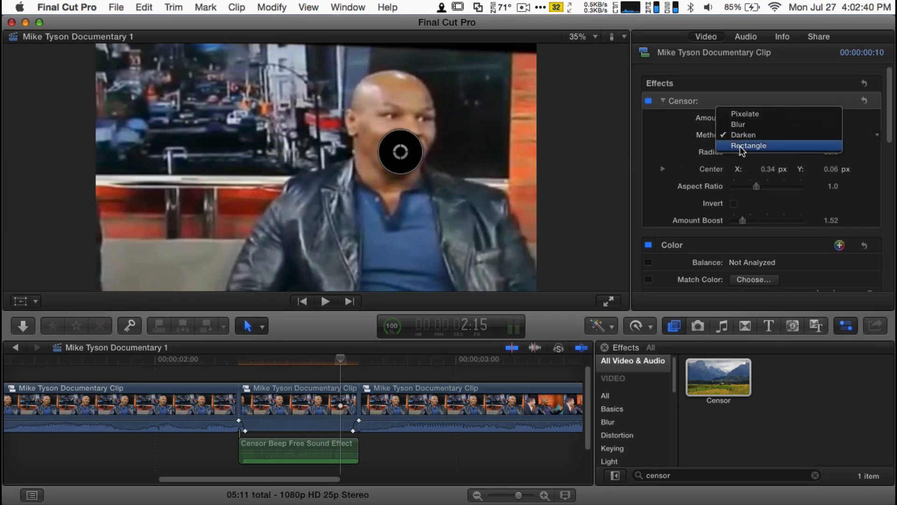
pyautogui.click(744, 139)
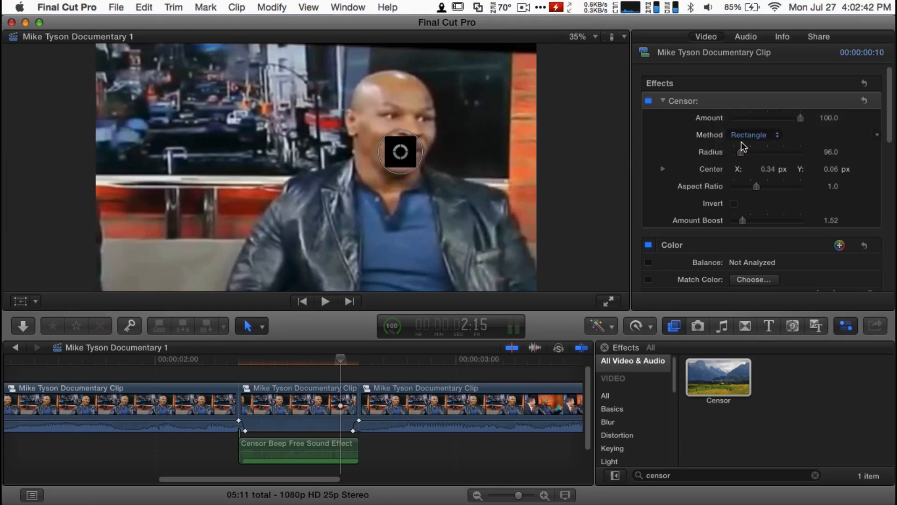
pyautogui.click(748, 140)
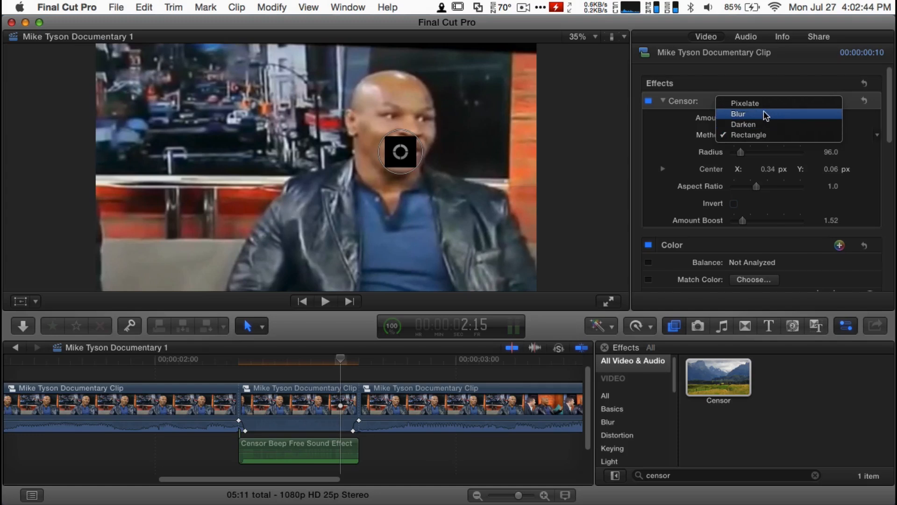
pyautogui.click(765, 104)
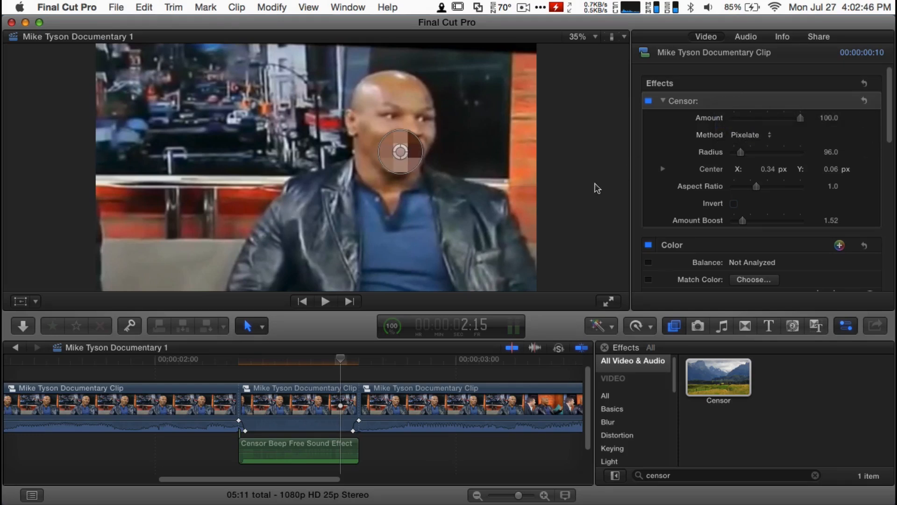
pyautogui.moveTo(744, 223); pyautogui.dragTo(732, 222)
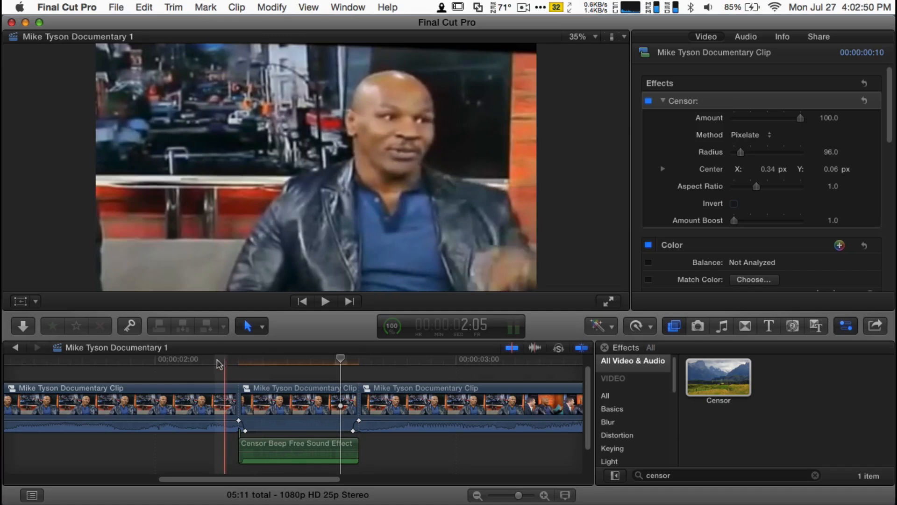
# - Play the timeline from shortly before the censored segment until just past it to check the beep and pixelation
pyautogui.click(148, 365)
pyautogui.press('space')
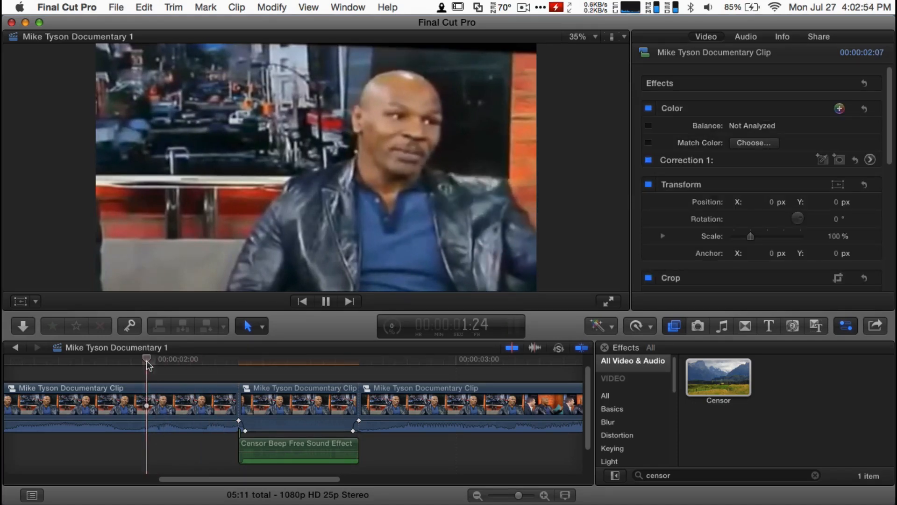
pyautogui.press('space')
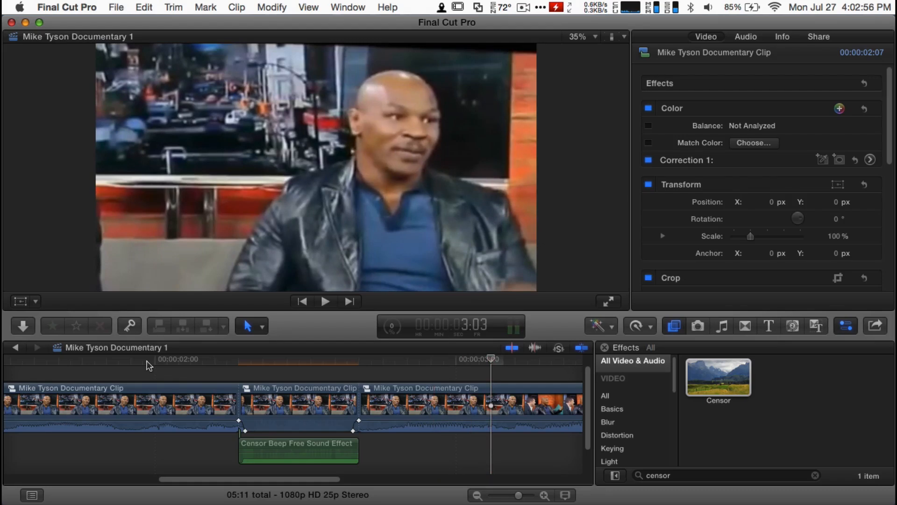